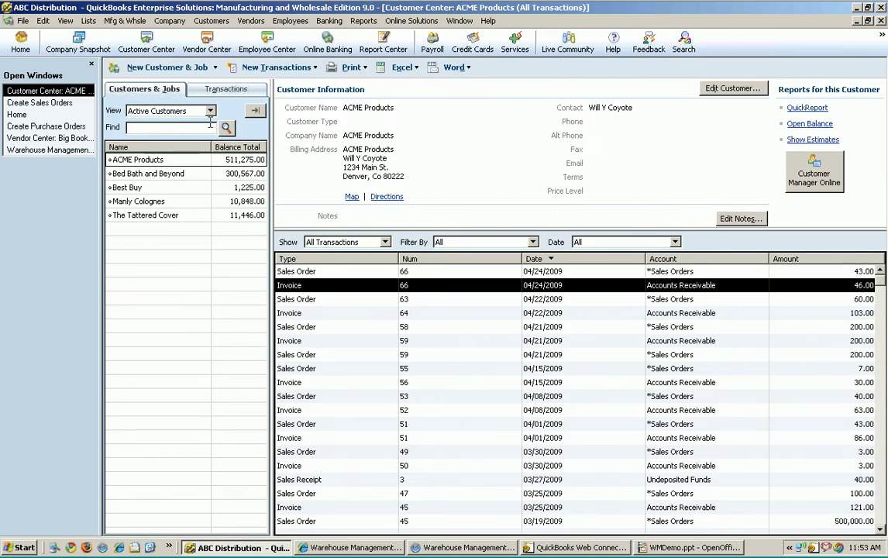
# Create and save a Bed Bath and Beyond sales order for one 301 Coffee Table Book at 50.00
pyautogui.click(136, 175)
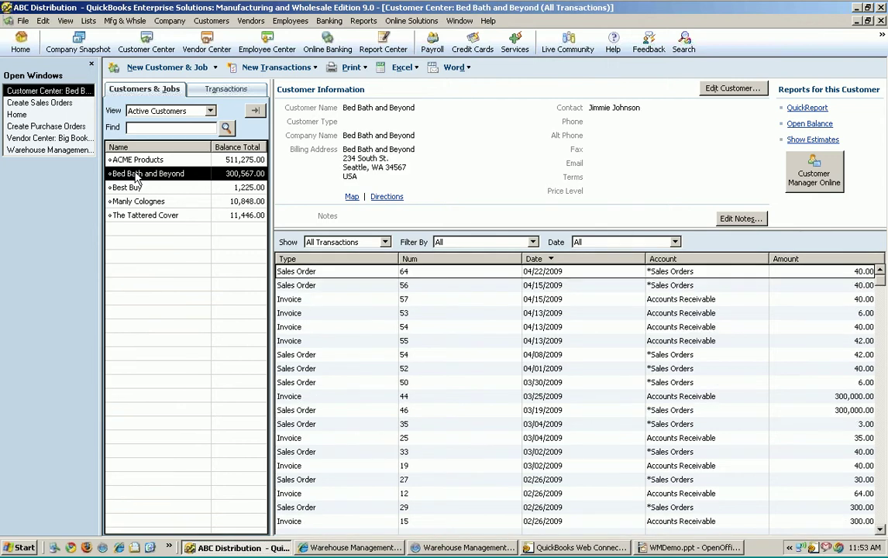
pyautogui.click(314, 69)
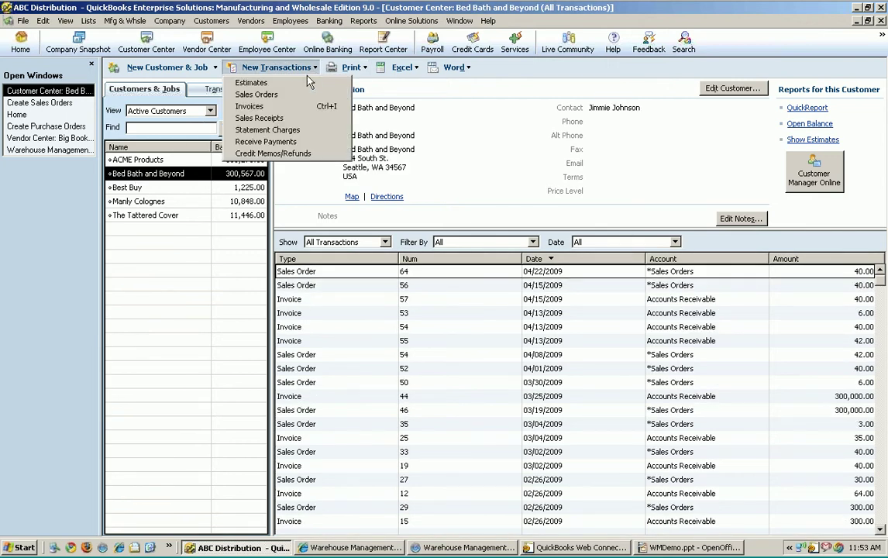
pyautogui.click(256, 95)
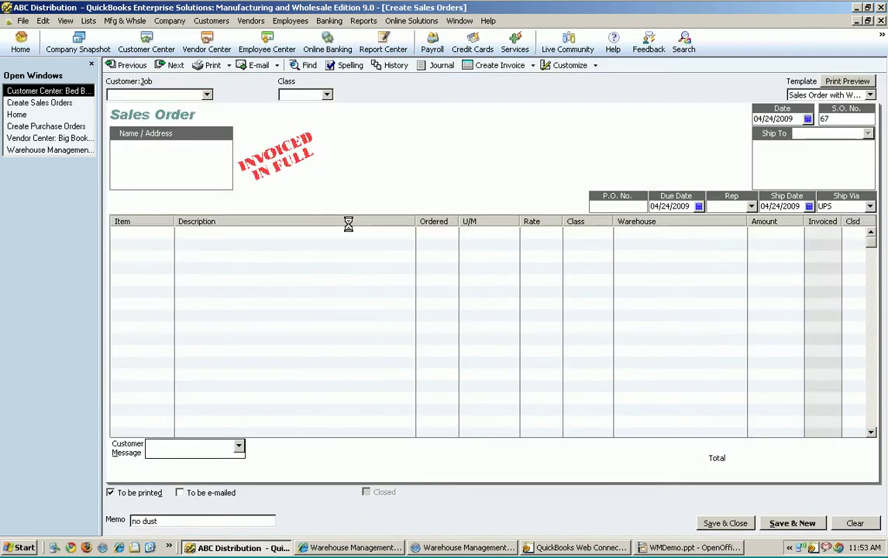
pyautogui.click(170, 231)
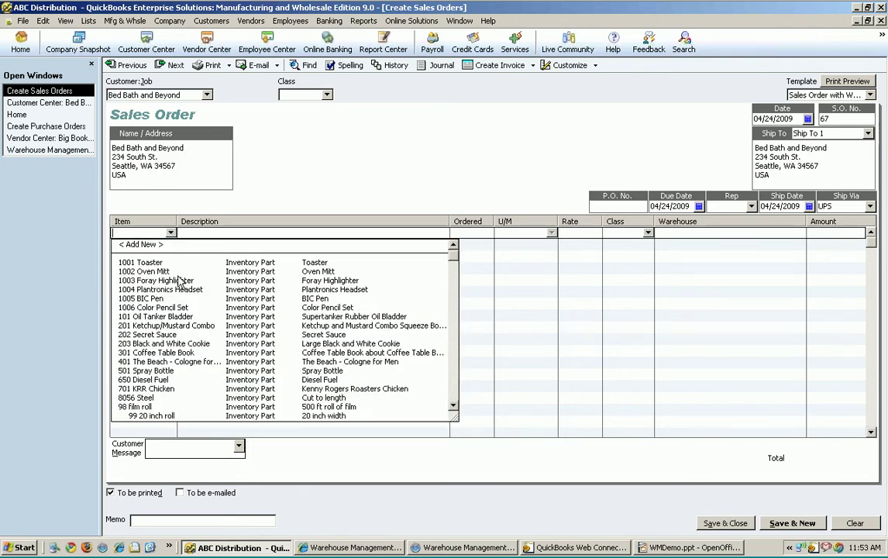
pyautogui.click(183, 353)
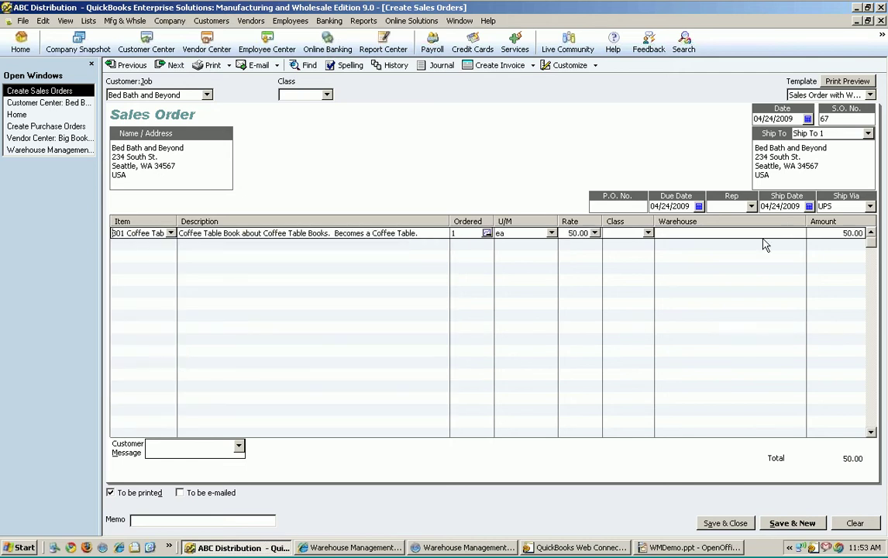
pyautogui.click(726, 524)
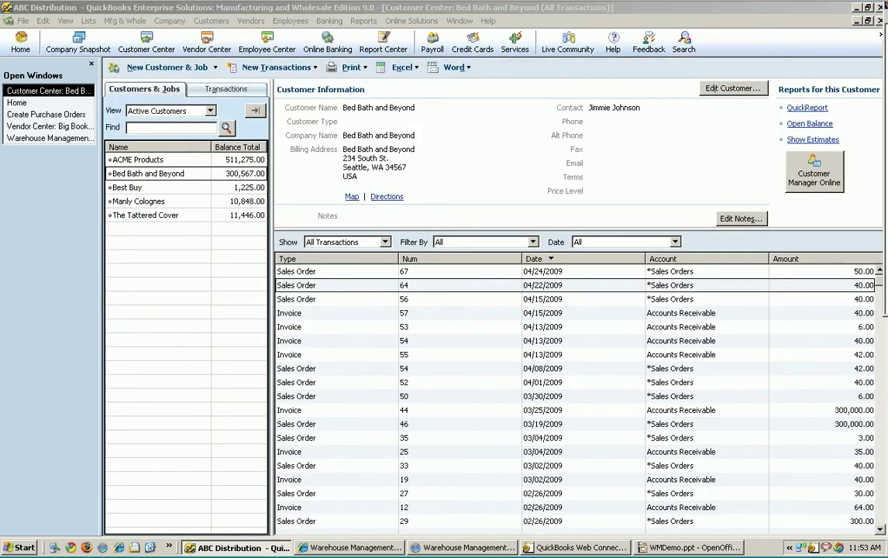
# Open Warehouse Management ES Sales Orders, keeping the Active filter, until order 67 (50.00, Open) appears
pyautogui.click(354, 548)
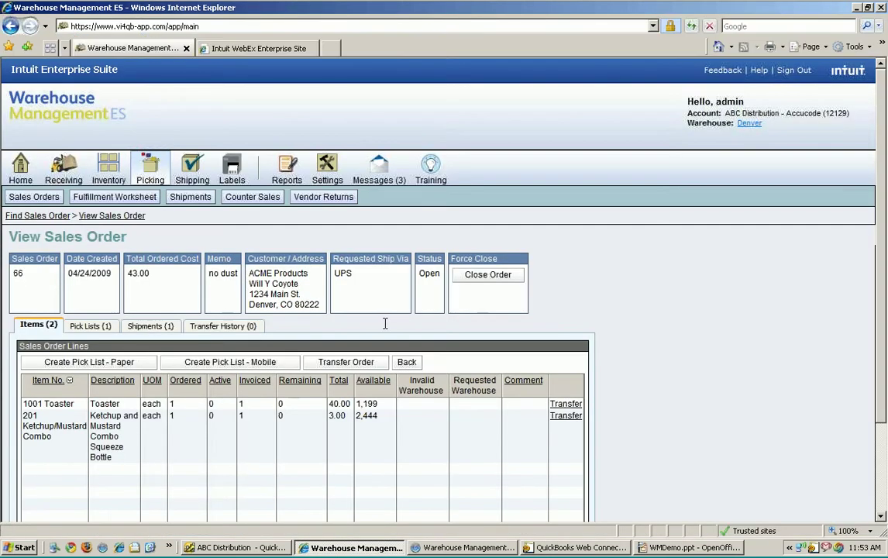
pyautogui.click(48, 200)
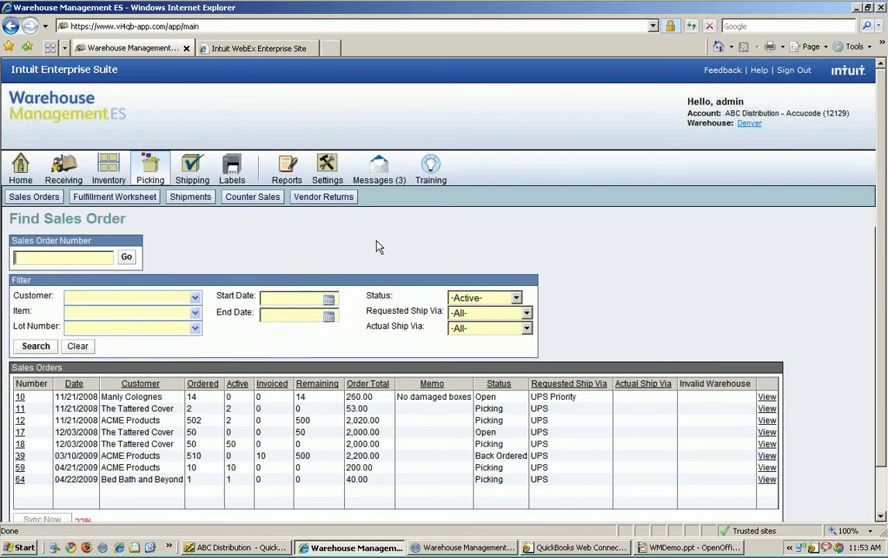
pyautogui.scroll(-1, 644, 202)
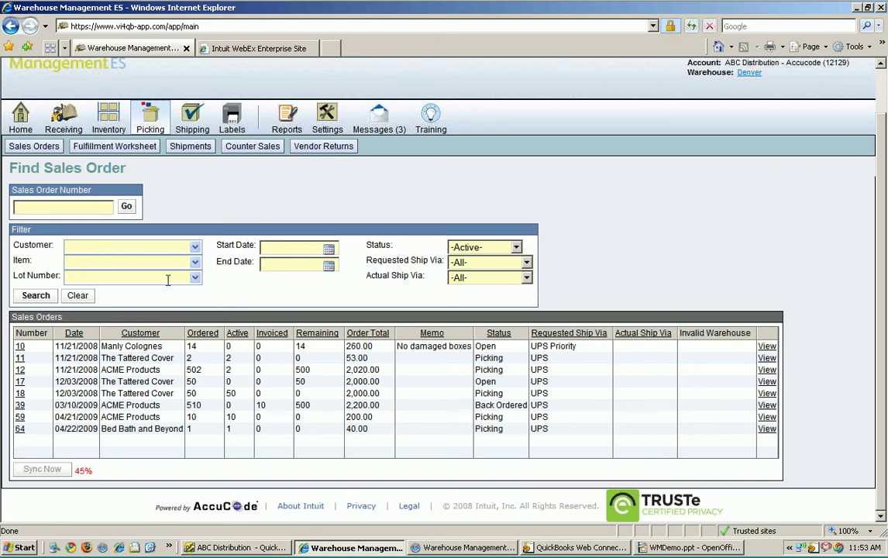
pyautogui.click(515, 247)
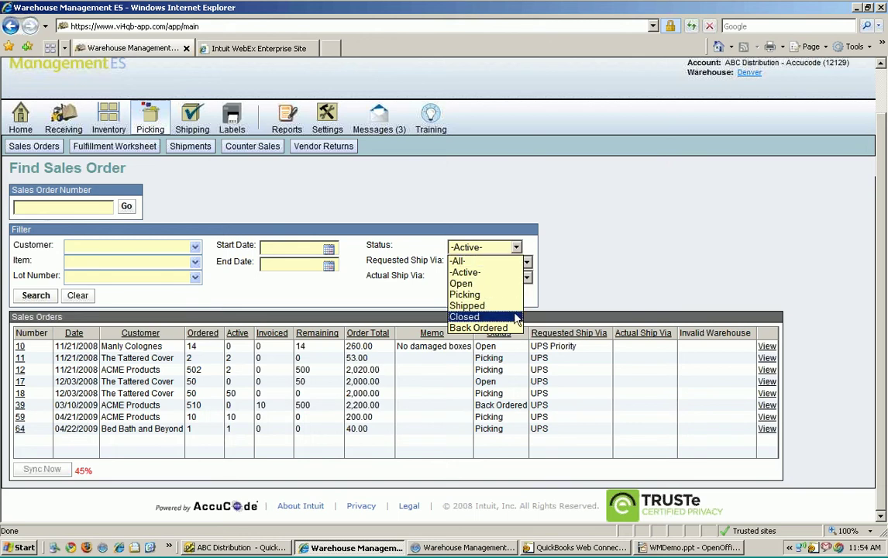
pyautogui.click(595, 268)
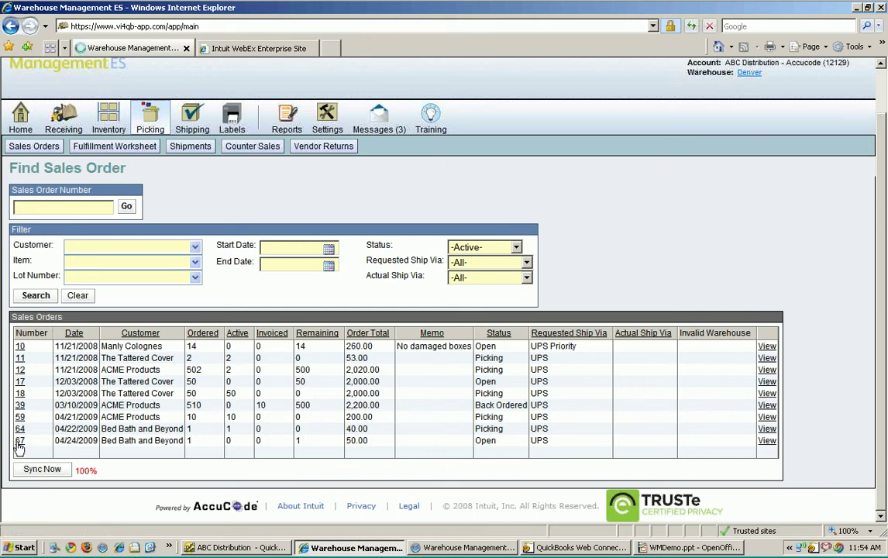
# Create a mobile pick list for sales order 67 and bring up the Mobile Device Demo
pyautogui.click(19, 442)
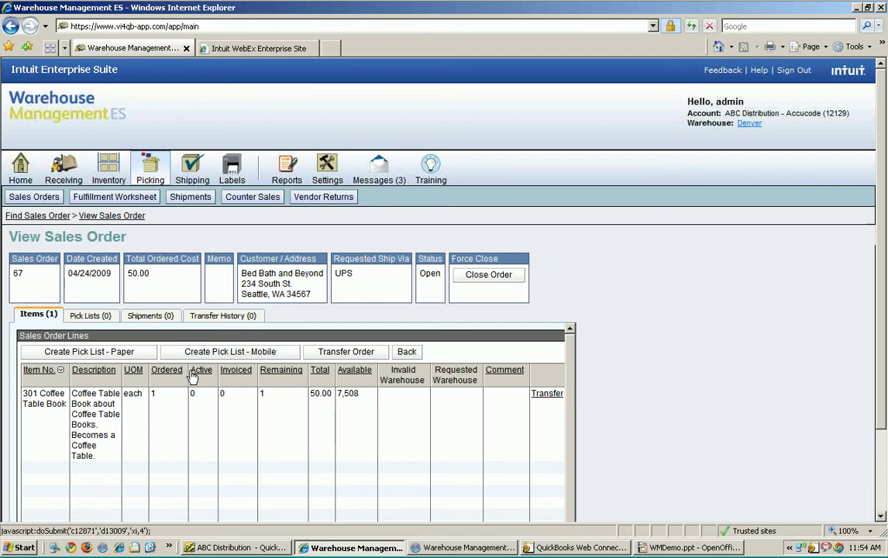
pyautogui.click(234, 354)
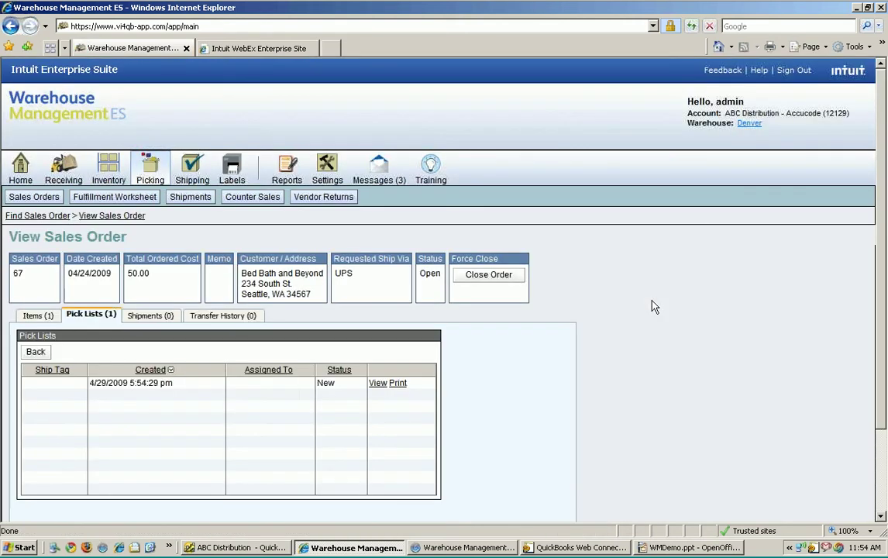
pyautogui.click(459, 548)
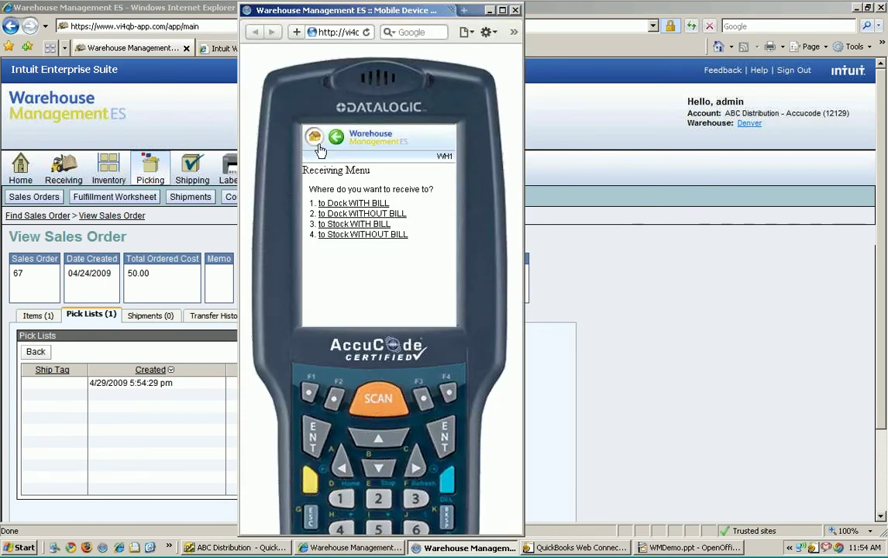
# On the mobile device, choose Pick Sales Order, select order 67 and confirm its pick list
pyautogui.click(313, 140)
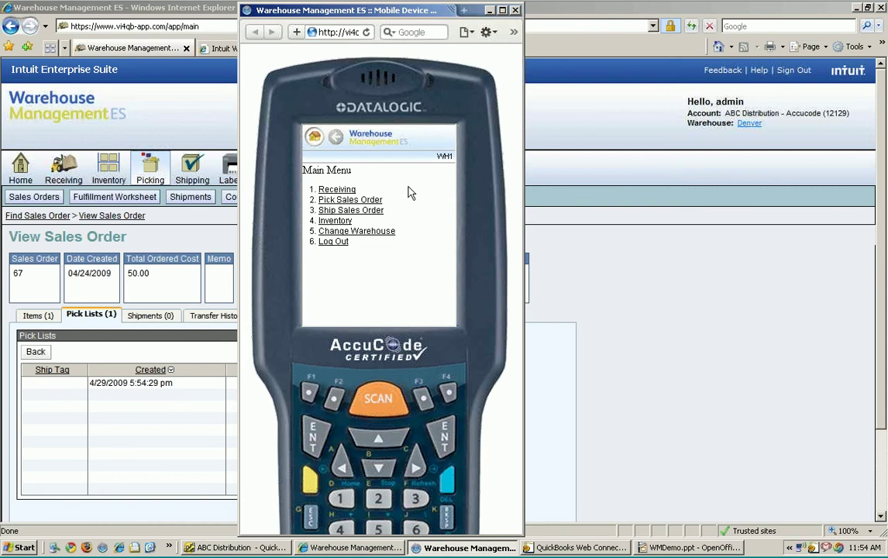
pyautogui.press('2')
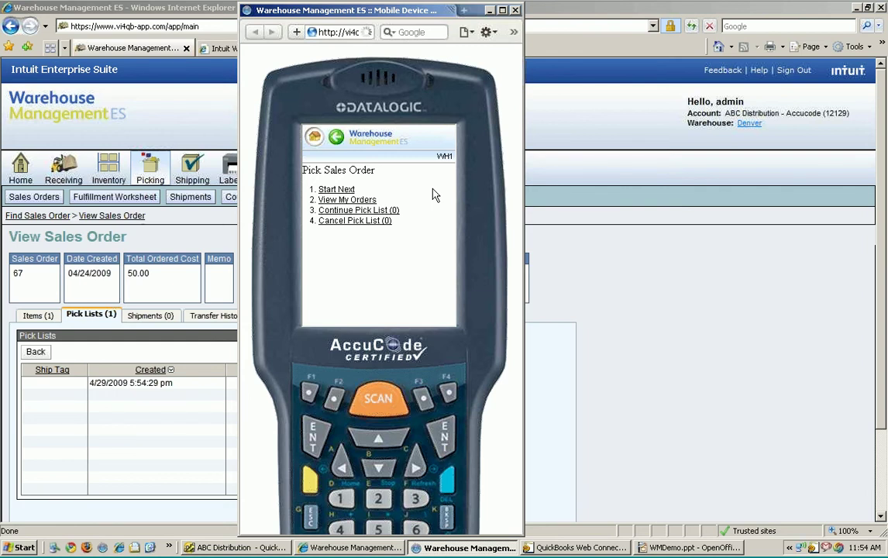
pyautogui.press('2')
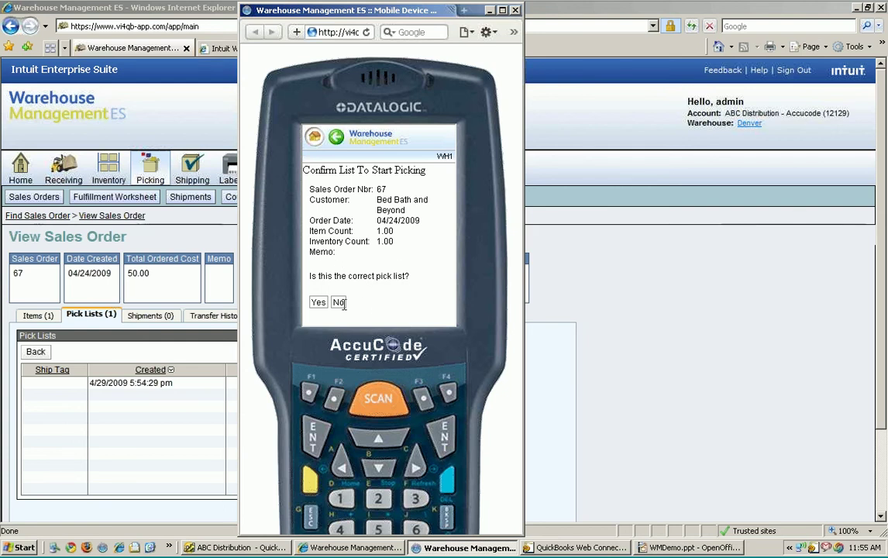
pyautogui.click(315, 306)
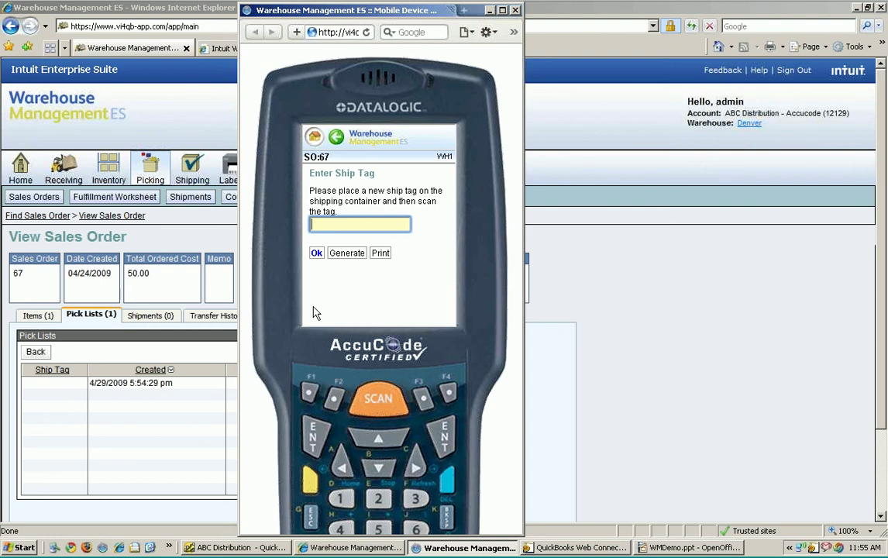
# Assign ship tag X67 to sales order 67
pyautogui.write('x67')
pyautogui.click(317, 255)
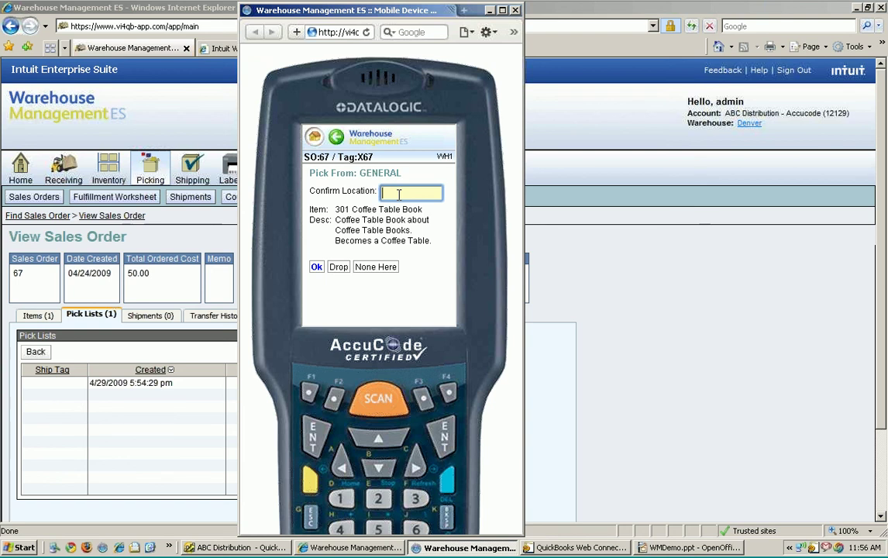
# Confirm GENERAL as the pick location, correcting the partial entry 'gen'
pyautogui.write('gen')
pyautogui.click(316, 266)
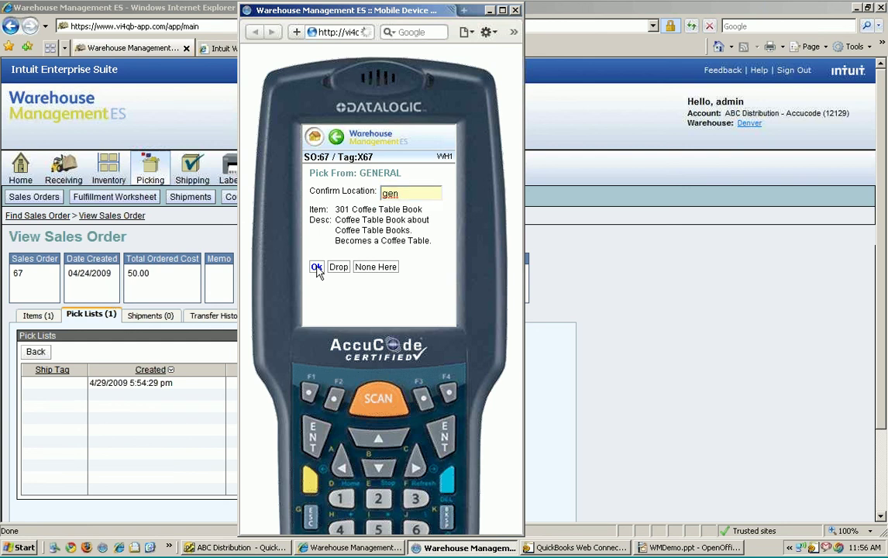
pyautogui.click(403, 215)
pyautogui.write('era')
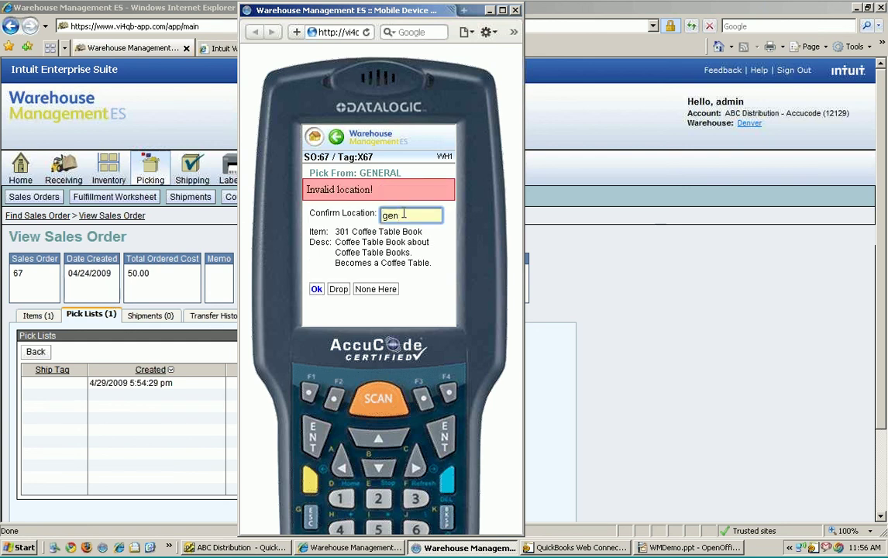
pyautogui.write('l')
pyautogui.click(317, 290)
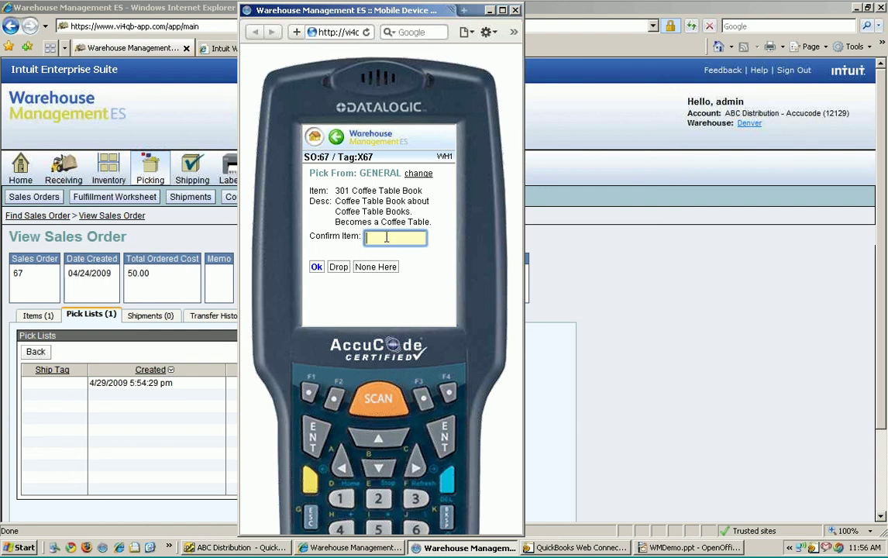
# Confirm item 301 Coffee Table Book as the picked item
pyautogui.write('301')
pyautogui.click(342, 293)
pyautogui.click(315, 267)
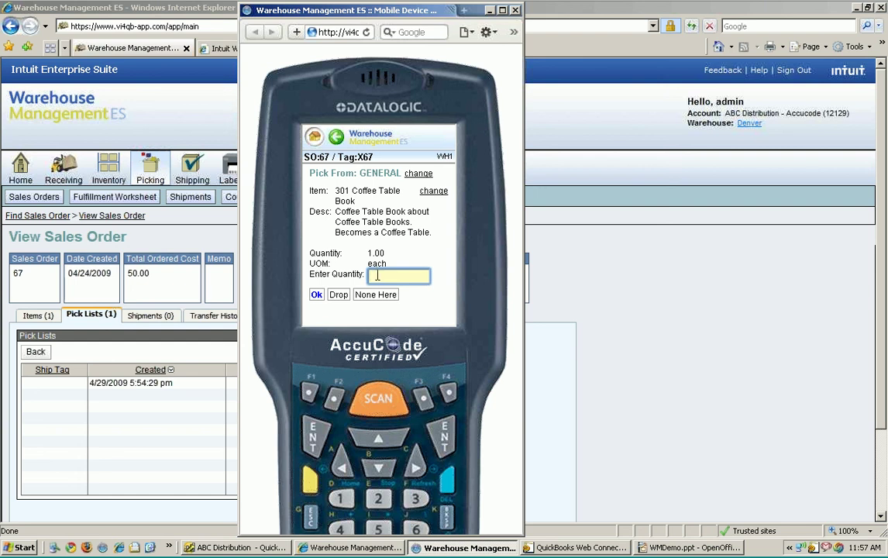
# Pick a quantity of 1 and confirm the coffee table book pick
pyautogui.write('1')
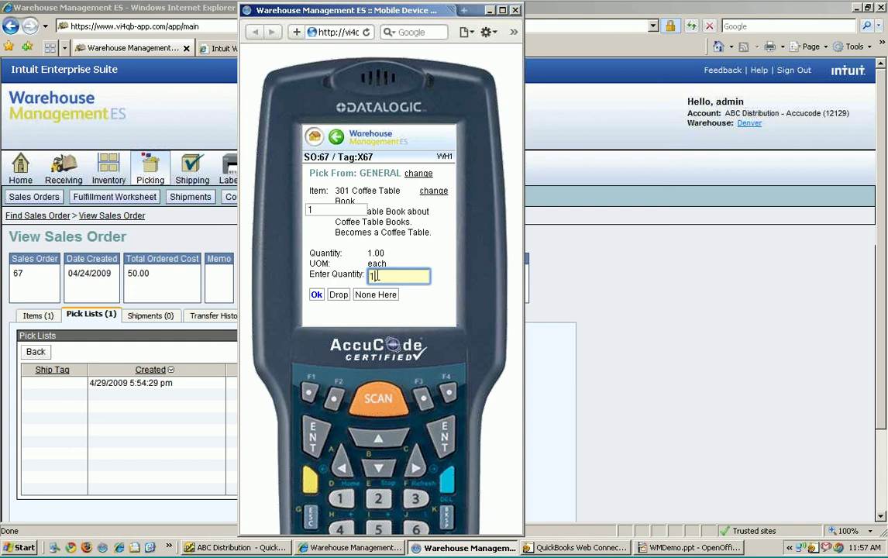
pyautogui.click(317, 295)
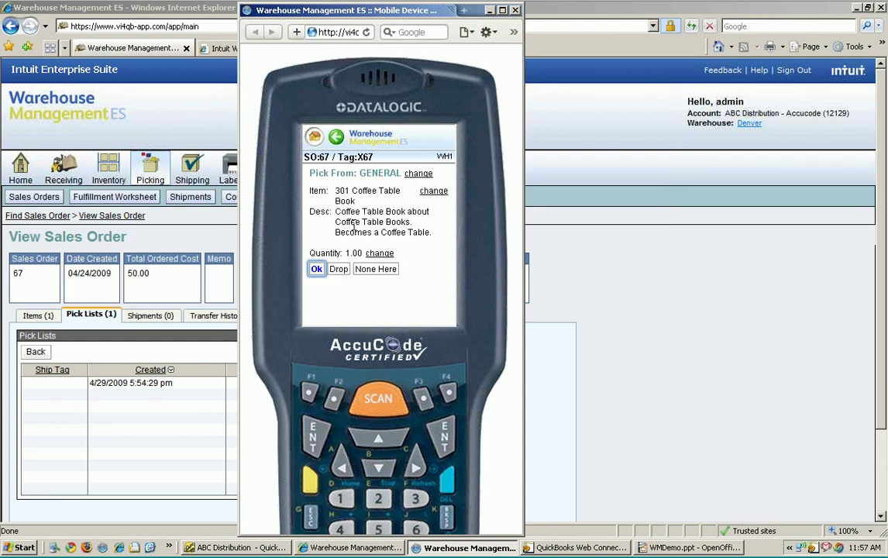
pyautogui.click(317, 270)
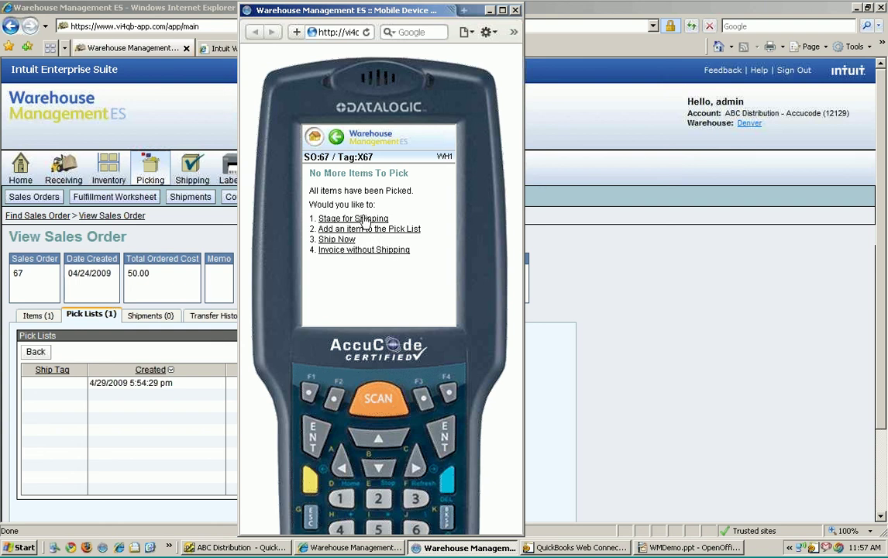
# Stage order 67 for shipping at location SHIP
pyautogui.click(366, 223)
pyautogui.click(324, 242)
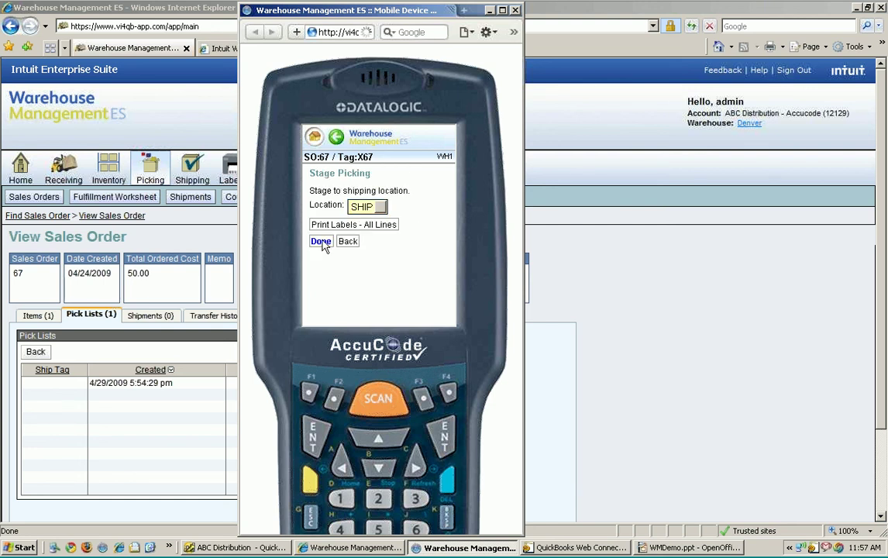